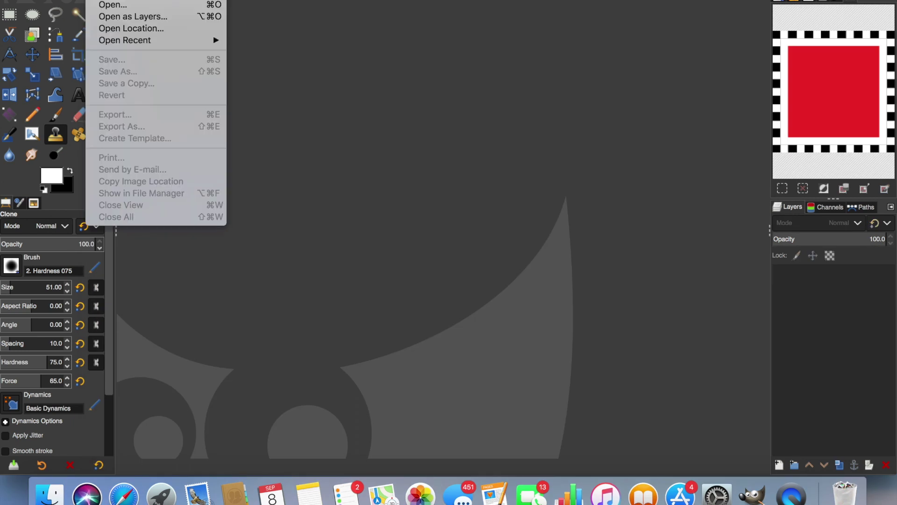
# - Open Clone Image.jpg and convert it to GIMP's built-in sRGB profile
pyautogui.click(109, 5)
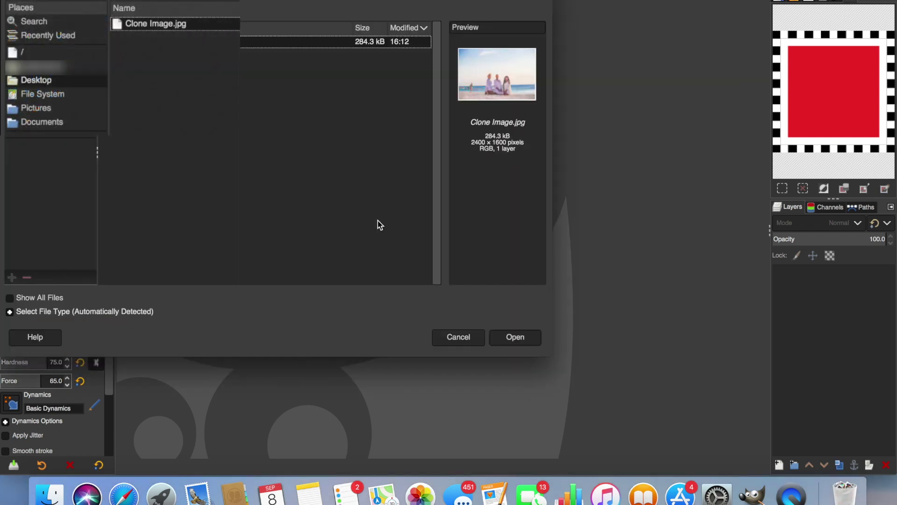
pyautogui.click(516, 337)
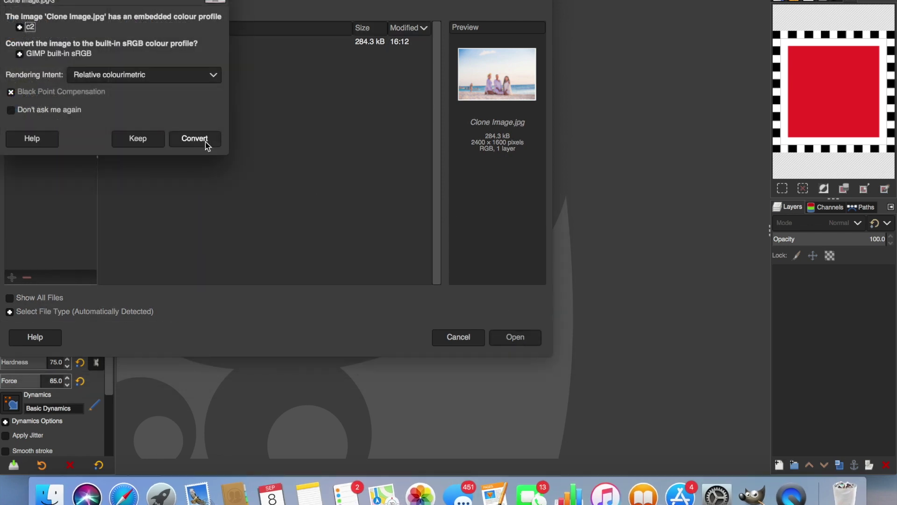
pyautogui.click(201, 141)
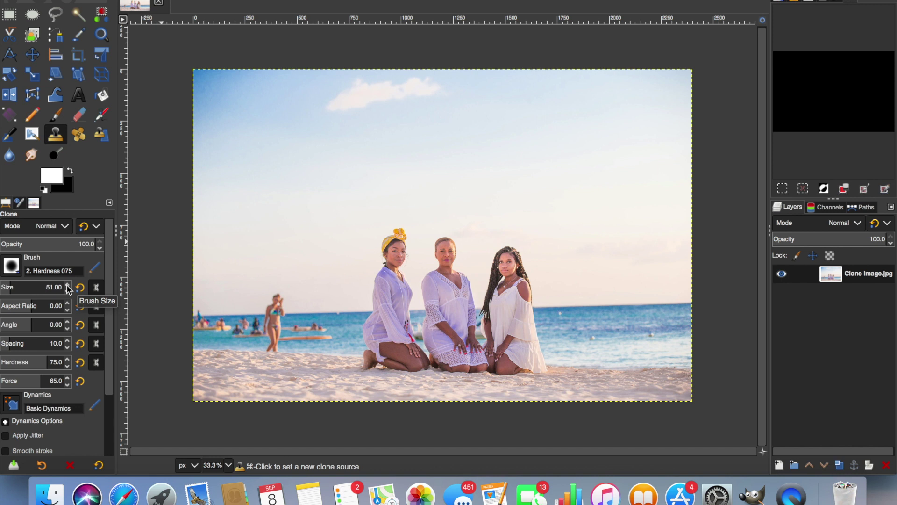
pyautogui.press('+')
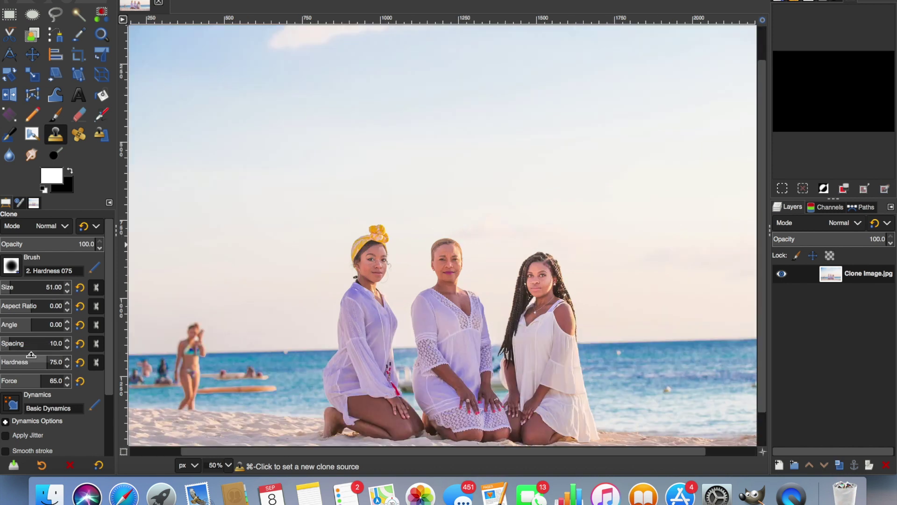
pyautogui.hscroll(-3, 201, 290)
pyautogui.scroll(-2, 200, 289)
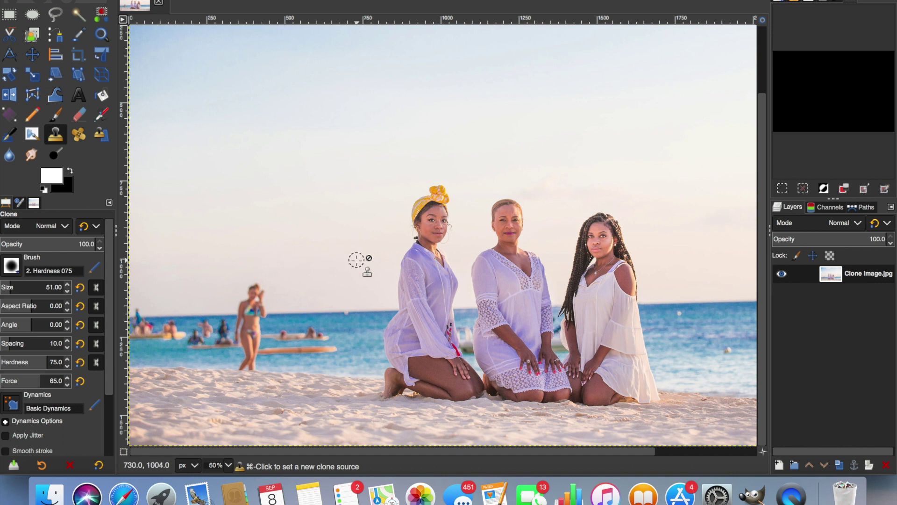
pyautogui.scroll(1, 358, 259)
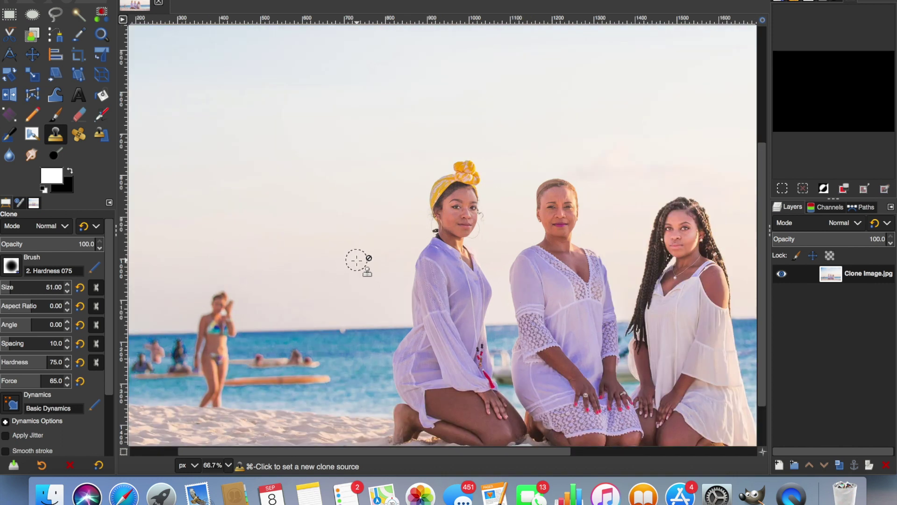
# - Clone calm sea water over the swimmer on the float
pyautogui.keyDown('super'); pyautogui.click(371, 349); pyautogui.keyUp('super')
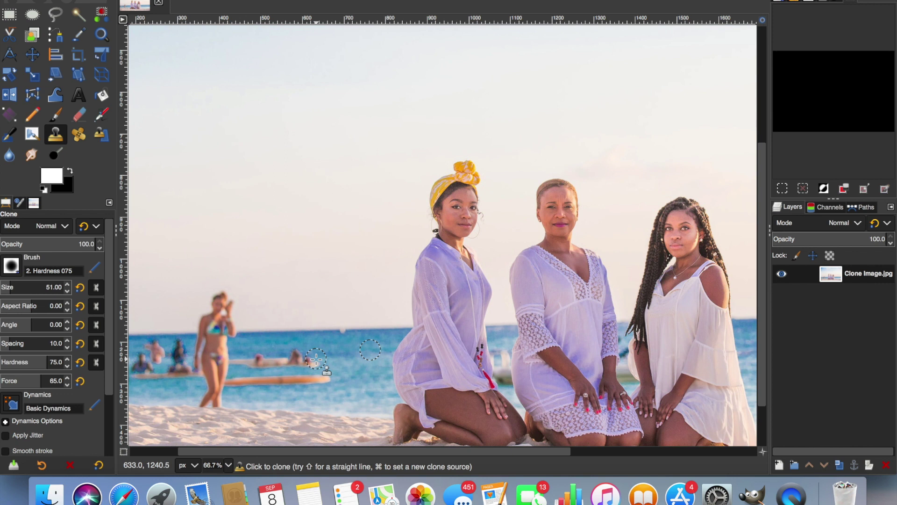
pyautogui.moveTo(316, 359)
pyautogui.mouseDown()
pyautogui.moveTo(299, 360)
pyautogui.moveTo(329, 362)
pyautogui.moveTo(263, 362)
pyautogui.moveTo(287, 353)
pyautogui.moveTo(340, 361)
pyautogui.moveTo(321, 349)
pyautogui.mouseUp()
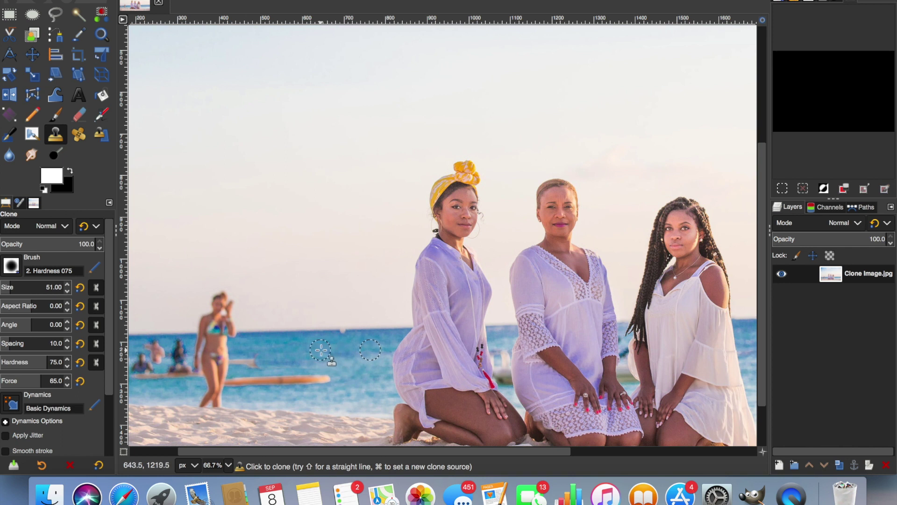
pyautogui.press('super')
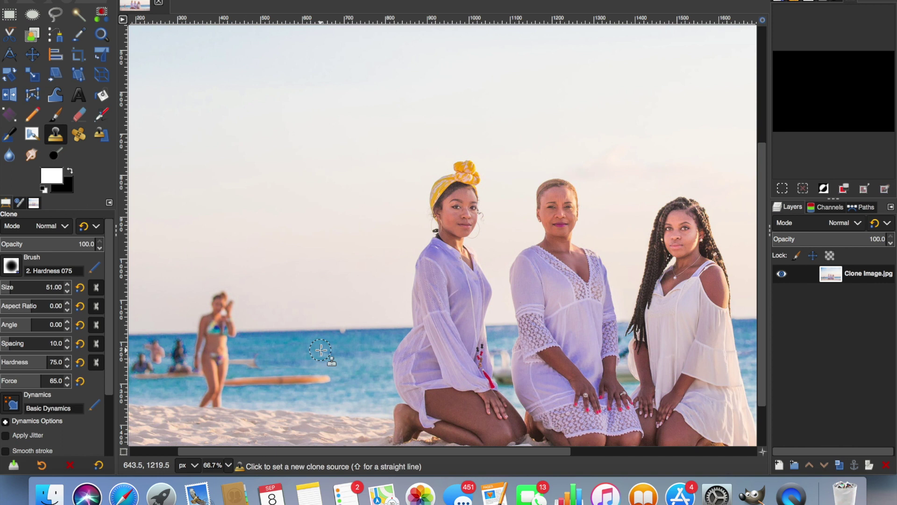
pyautogui.keyDown('super'); pyautogui.click(321, 349); pyautogui.keyUp('super')
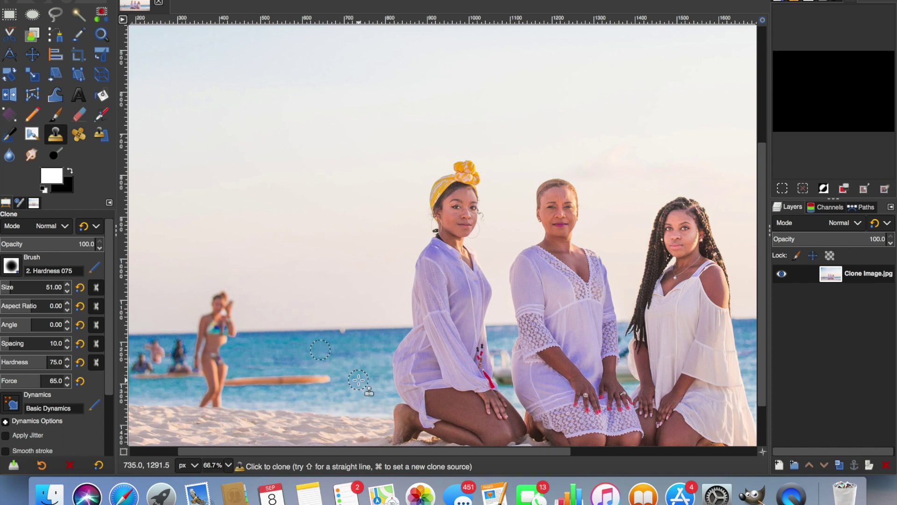
# - Clone nearby sea over the orange board from its right end to its left end
pyautogui.press('super')
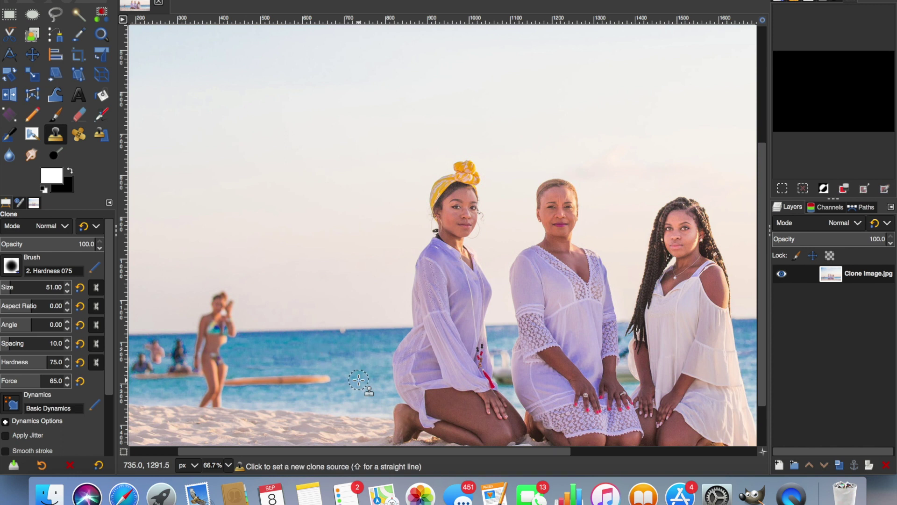
pyautogui.keyDown('super'); pyautogui.click(359, 380); pyautogui.keyUp('super')
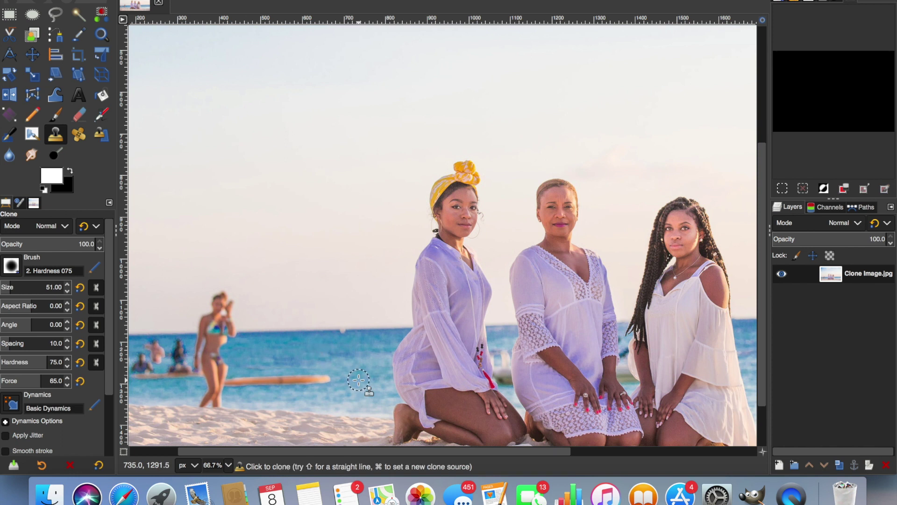
pyautogui.moveTo(299, 379); pyautogui.dragTo(332, 377)
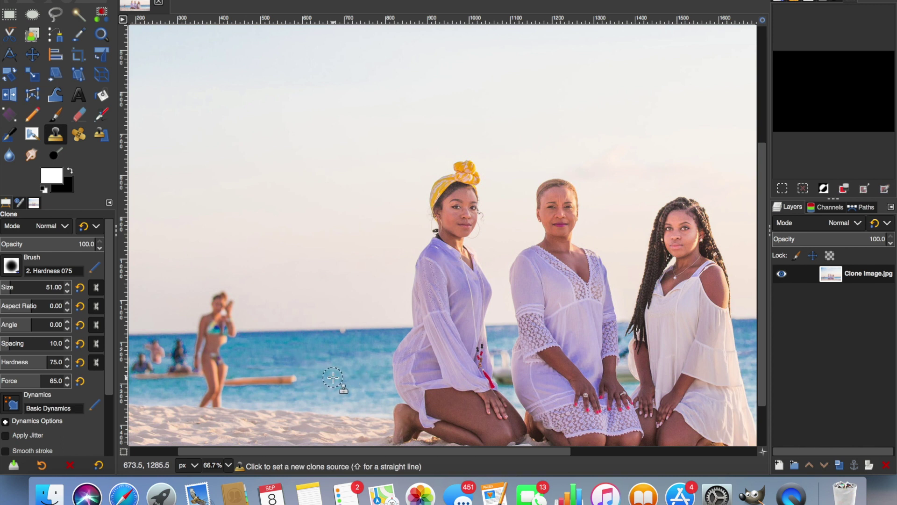
pyautogui.keyDown('super'); pyautogui.click(333, 378); pyautogui.keyUp('super')
pyautogui.moveTo(290, 377); pyautogui.dragTo(264, 375)
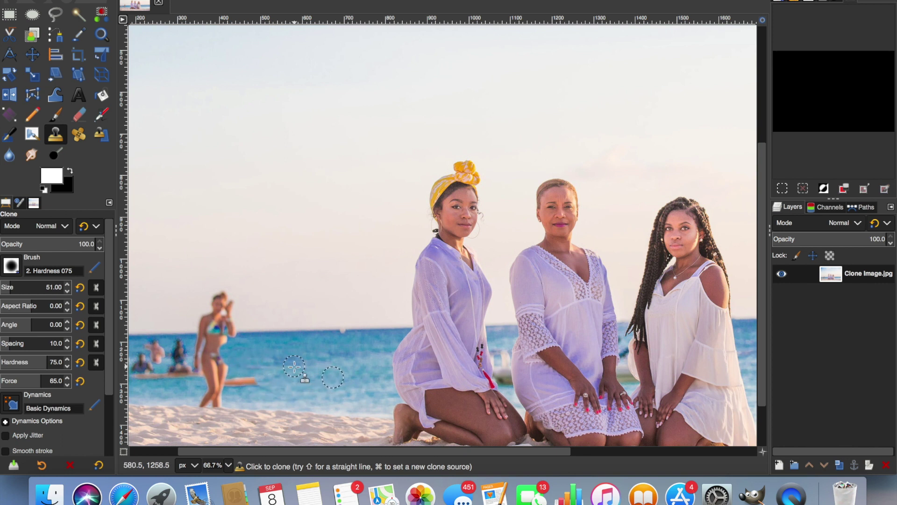
pyautogui.press('super')
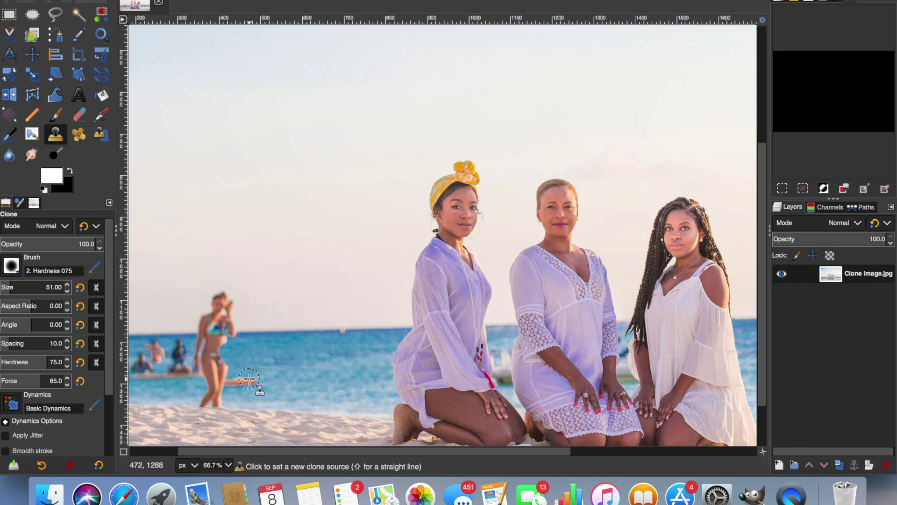
pyautogui.keyDown('super'); pyautogui.click(249, 379); pyautogui.keyUp('super')
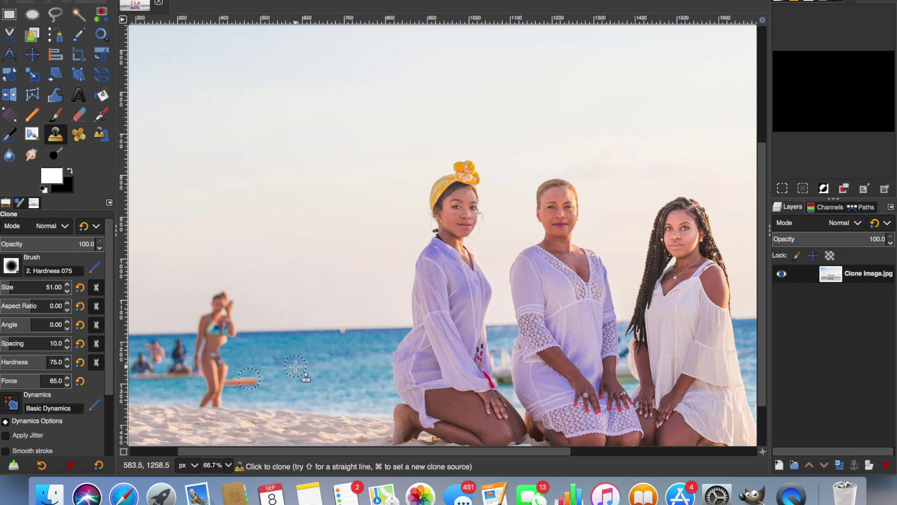
pyautogui.keyDown('super'); pyautogui.click(295, 366); pyautogui.keyUp('super')
pyautogui.moveTo(257, 376); pyautogui.dragTo(243, 376)
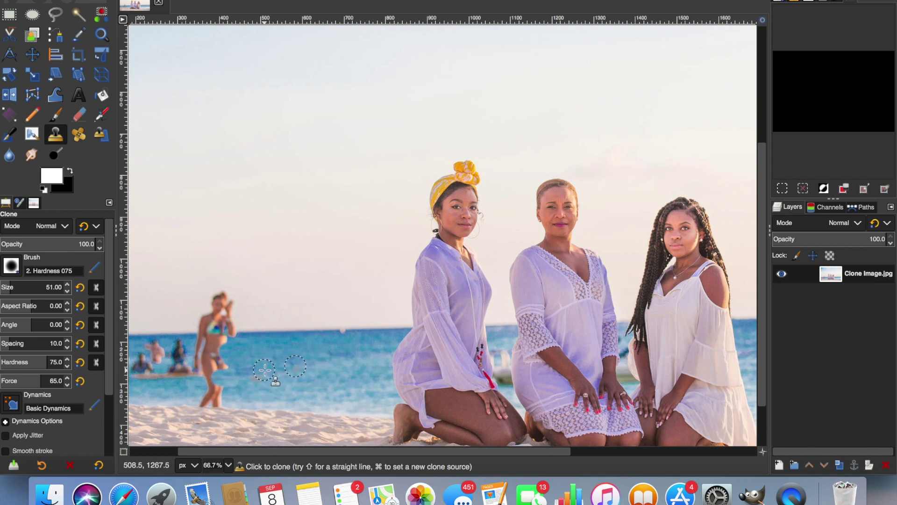
pyautogui.keyDown('super'); pyautogui.click(326, 380); pyautogui.keyUp('super')
pyautogui.press('shift')
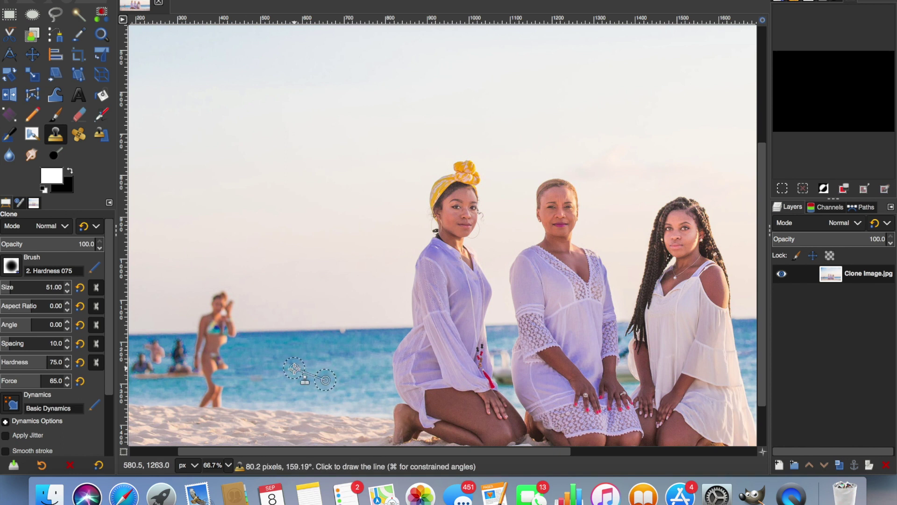
pyautogui.scroll(1, 294, 368)
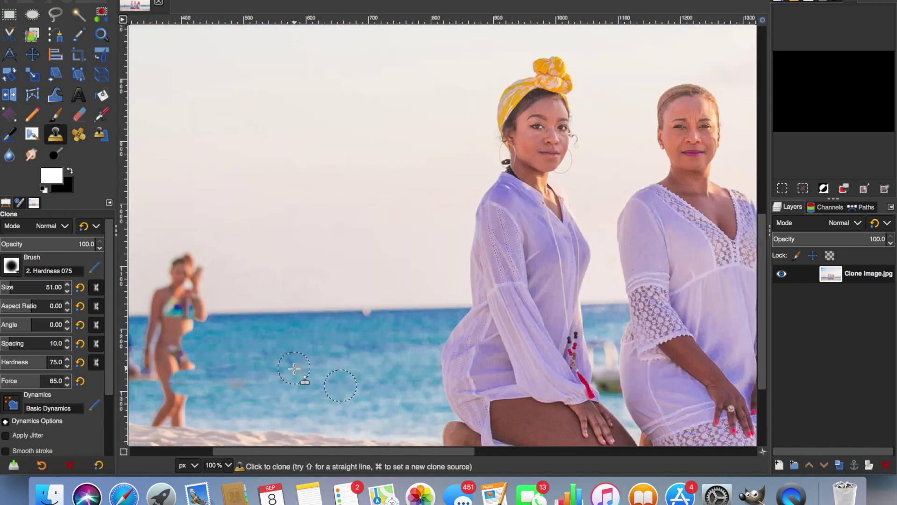
# - Clone adjacent sea water over the standing bikini woman's hip and thighs
pyautogui.keyDown('super'); pyautogui.click(378, 361); pyautogui.keyUp('super')
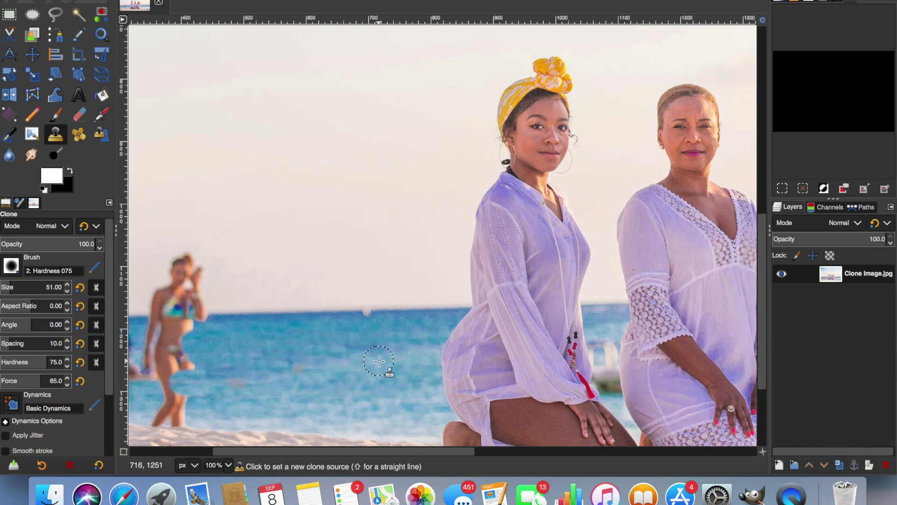
pyautogui.keyDown('super'); pyautogui.click(316, 387); pyautogui.keyUp('super')
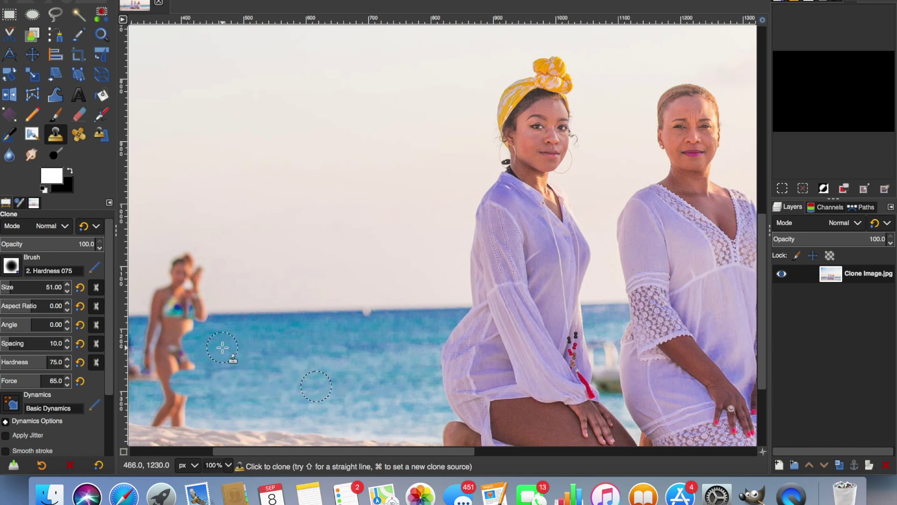
pyautogui.keyDown('super'); pyautogui.click(216, 348); pyautogui.keyUp('super')
pyautogui.moveTo(179, 349)
pyautogui.mouseDown()
pyautogui.moveTo(150, 345)
pyautogui.moveTo(195, 356)
pyautogui.moveTo(152, 355)
pyautogui.moveTo(185, 357)
pyautogui.mouseUp()
pyautogui.keyDown('super'); pyautogui.click(232, 348); pyautogui.keyUp('super')
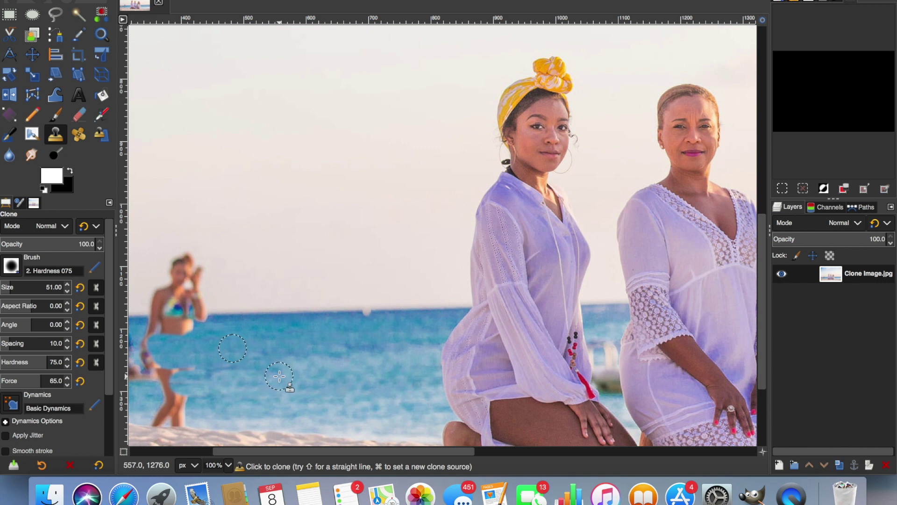
pyautogui.keyDown('super'); pyautogui.click(278, 377); pyautogui.keyUp('super')
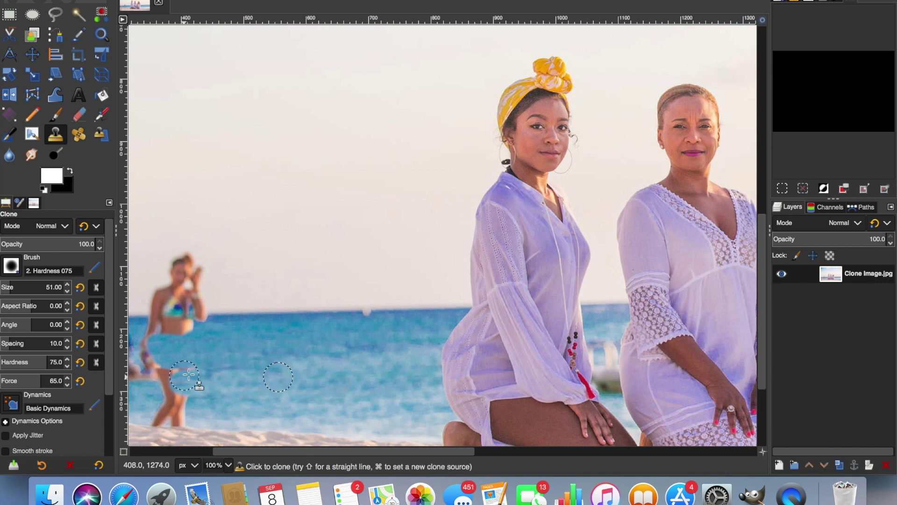
pyautogui.moveTo(195, 377)
pyautogui.mouseDown()
pyautogui.moveTo(150, 363)
pyautogui.moveTo(195, 383)
pyautogui.moveTo(165, 387)
pyautogui.moveTo(189, 391)
pyautogui.mouseUp()
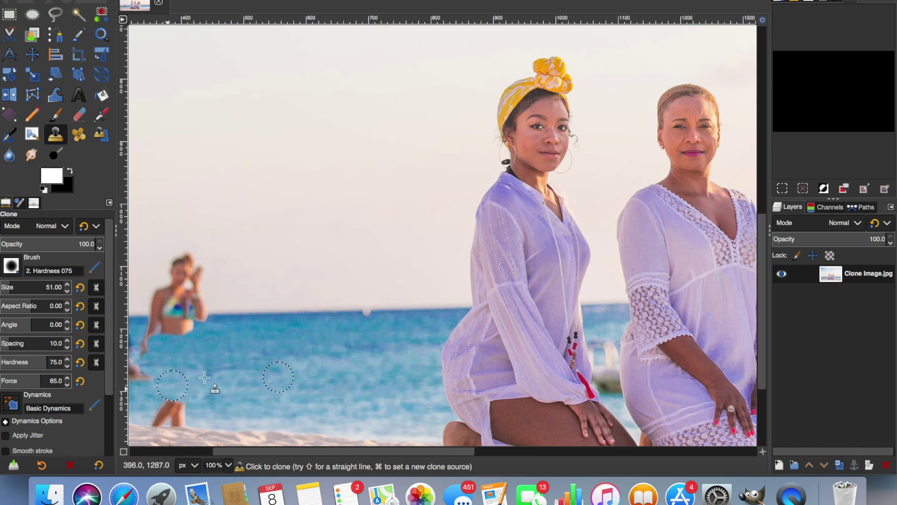
# - Clone sea water over the standing swimmer and her raised arm
pyautogui.scroll(-5, 230, 371)
pyautogui.hscroll(-8, 230, 371)
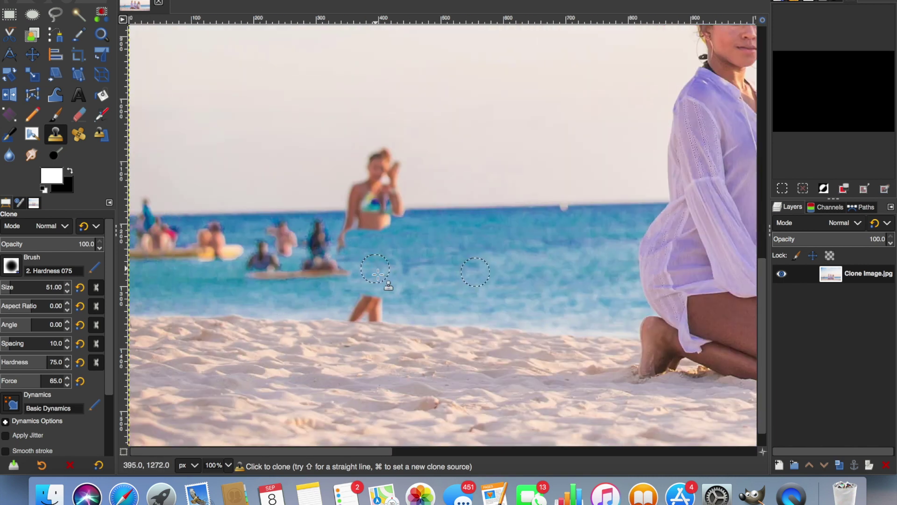
pyautogui.click(430, 303)
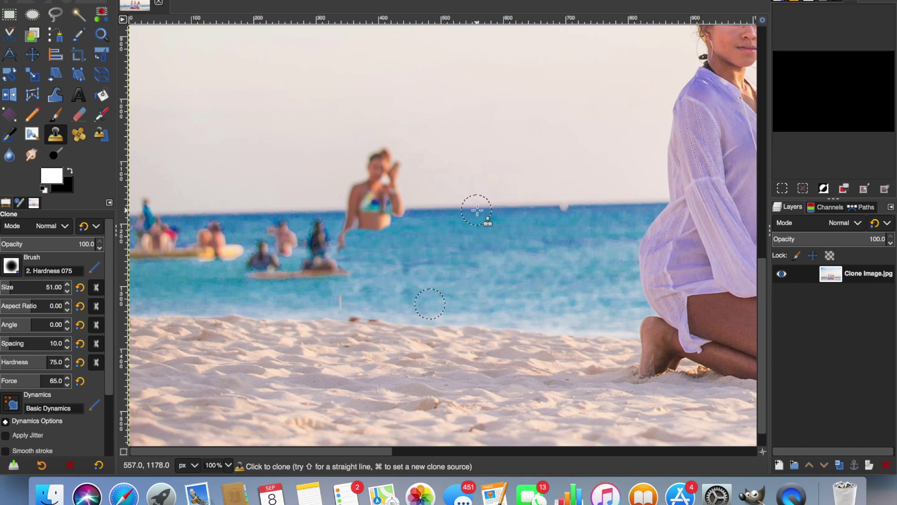
pyautogui.press('super')
pyautogui.keyDown('super'); pyautogui.click(476, 210); pyautogui.keyUp('super')
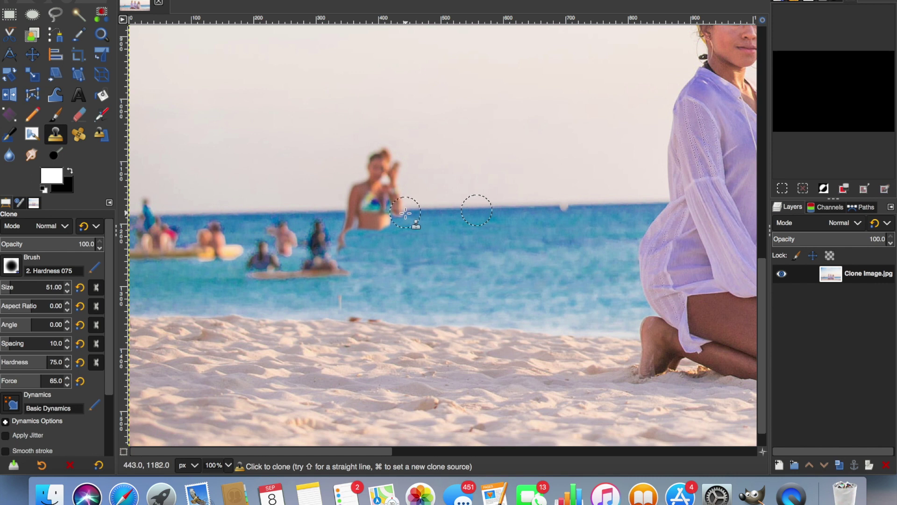
pyautogui.moveTo(406, 212)
pyautogui.mouseDown()
pyautogui.moveTo(391, 208)
pyautogui.moveTo(415, 211)
pyautogui.moveTo(344, 211)
pyautogui.moveTo(401, 211)
pyautogui.mouseUp()
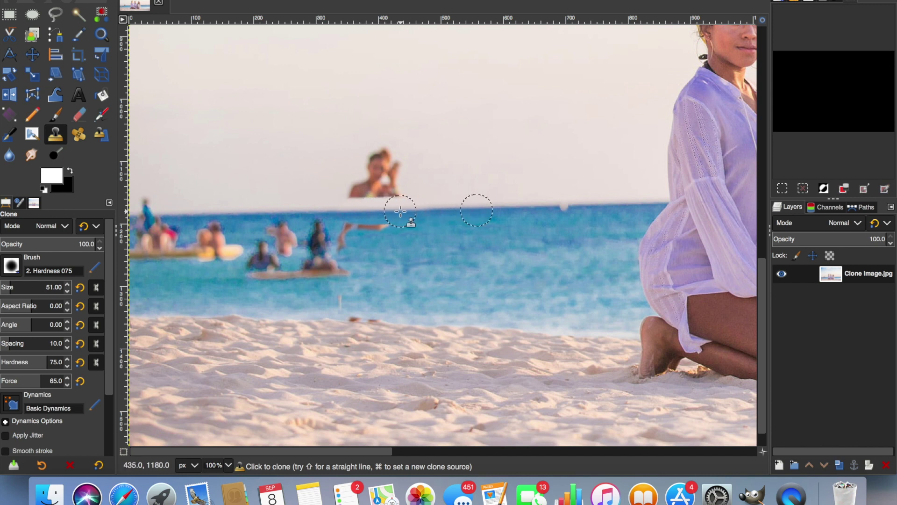
pyautogui.keyDown('super'); pyautogui.click(451, 233); pyautogui.keyUp('super')
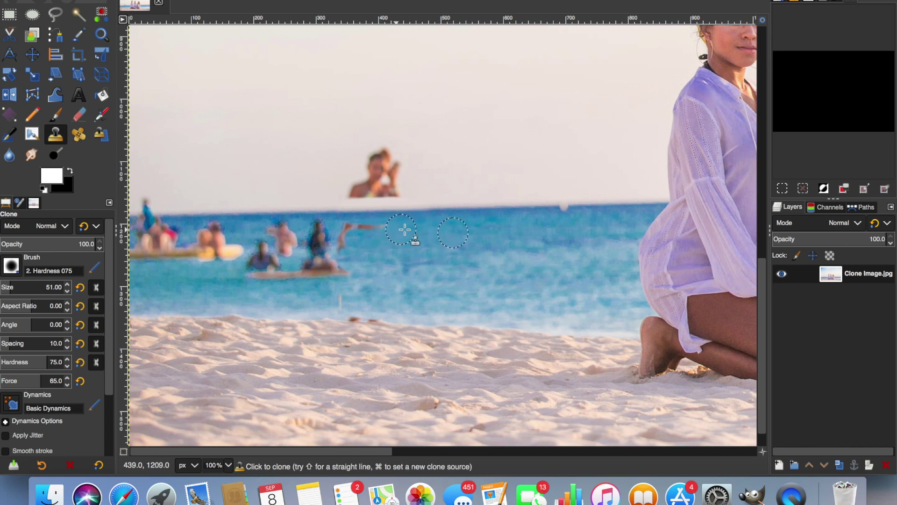
pyautogui.moveTo(405, 230)
pyautogui.mouseDown()
pyautogui.moveTo(345, 229)
pyautogui.moveTo(364, 229)
pyautogui.moveTo(343, 234)
pyautogui.moveTo(362, 241)
pyautogui.moveTo(346, 242)
pyautogui.moveTo(381, 239)
pyautogui.moveTo(353, 246)
pyautogui.moveTo(374, 243)
pyautogui.mouseUp()
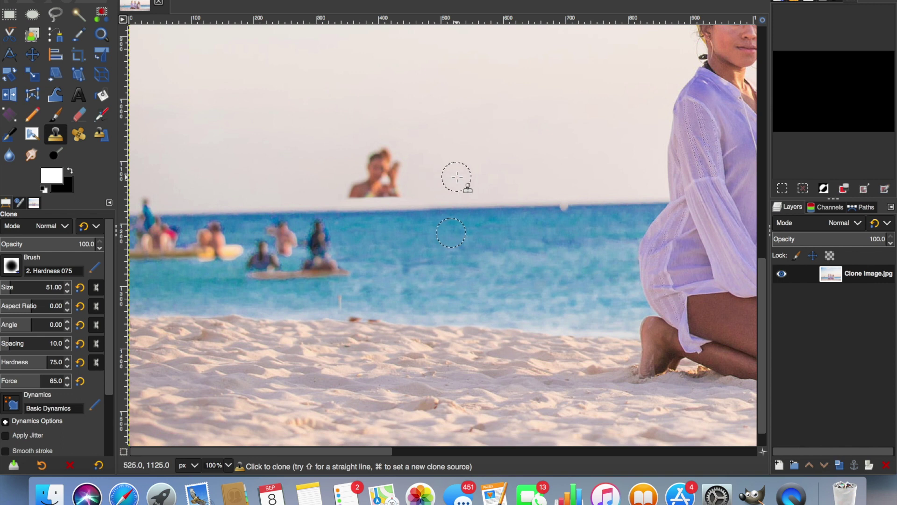
# - Paint sky over the distant figure and pink boat, and sea over the swimmer beside the board
pyautogui.press('super')
pyautogui.keyDown('super'); pyautogui.click(461, 176); pyautogui.keyUp('super')
pyautogui.moveTo(413, 174)
pyautogui.mouseDown()
pyautogui.moveTo(369, 162)
pyautogui.moveTo(395, 159)
pyautogui.moveTo(372, 159)
pyautogui.moveTo(405, 173)
pyautogui.moveTo(378, 176)
pyautogui.moveTo(407, 184)
pyautogui.moveTo(352, 185)
pyautogui.moveTo(402, 190)
pyautogui.moveTo(341, 188)
pyautogui.moveTo(413, 174)
pyautogui.mouseUp()
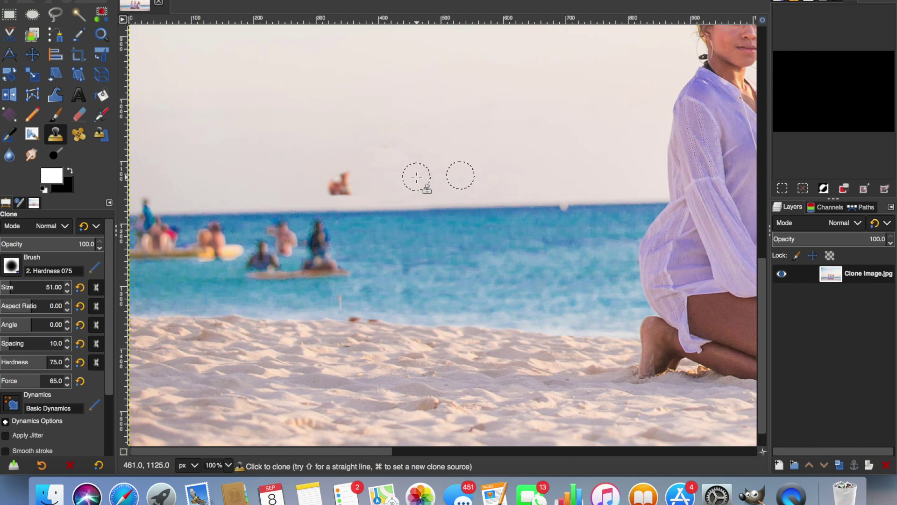
pyautogui.keyDown('super'); pyautogui.click(415, 176); pyautogui.keyUp('super')
pyautogui.moveTo(348, 180)
pyautogui.mouseDown()
pyautogui.moveTo(330, 176)
pyautogui.moveTo(357, 188)
pyautogui.moveTo(342, 187)
pyautogui.mouseUp()
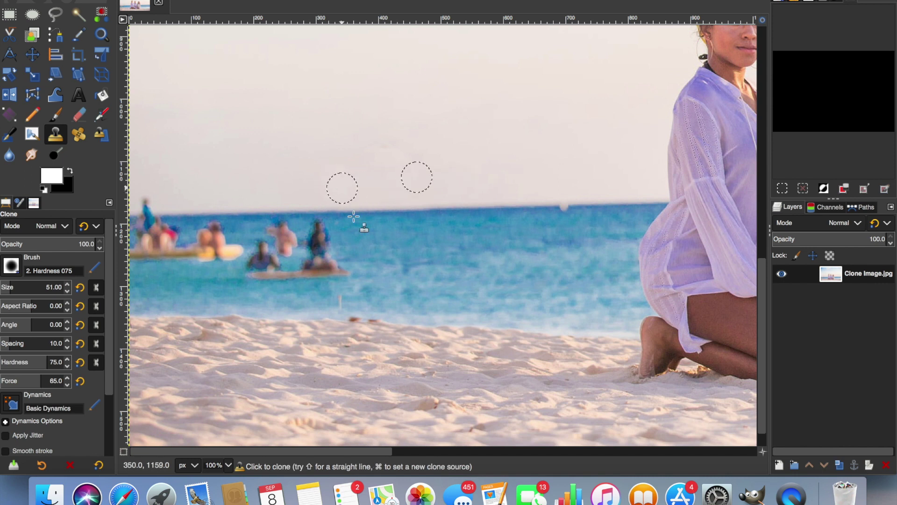
pyautogui.keyDown('super'); pyautogui.click(399, 259); pyautogui.keyUp('super')
pyautogui.moveTo(338, 259)
pyautogui.mouseDown()
pyautogui.moveTo(315, 256)
pyautogui.moveTo(370, 235)
pyautogui.moveTo(296, 234)
pyautogui.moveTo(325, 278)
pyautogui.moveTo(246, 272)
pyautogui.moveTo(338, 234)
pyautogui.moveTo(279, 235)
pyautogui.moveTo(261, 257)
pyautogui.mouseUp()
# - Clone open sea over the left boat, its passenger and nearby swimmer, checking zoomed out
pyautogui.scroll(-2, 264, 278)
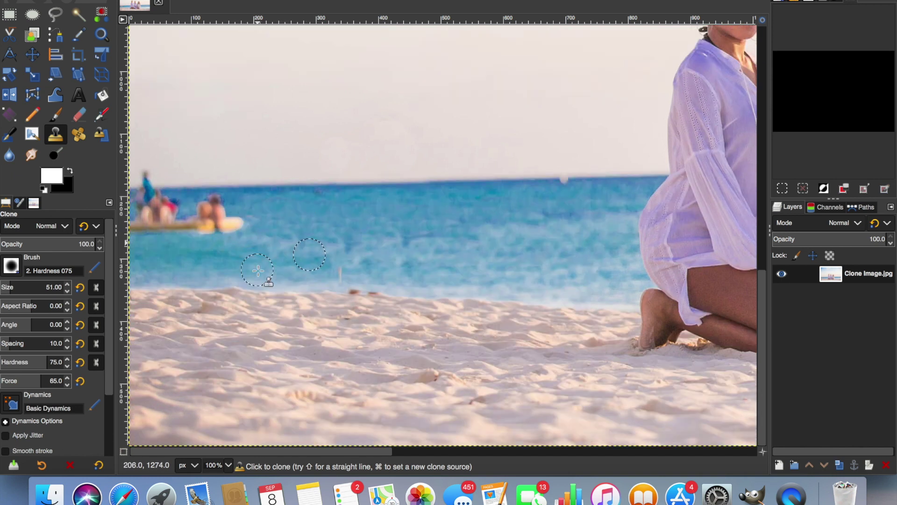
pyautogui.keyDown('super'); pyautogui.click(276, 224); pyautogui.keyUp('super')
pyautogui.moveTo(225, 221); pyautogui.dragTo(219, 232)
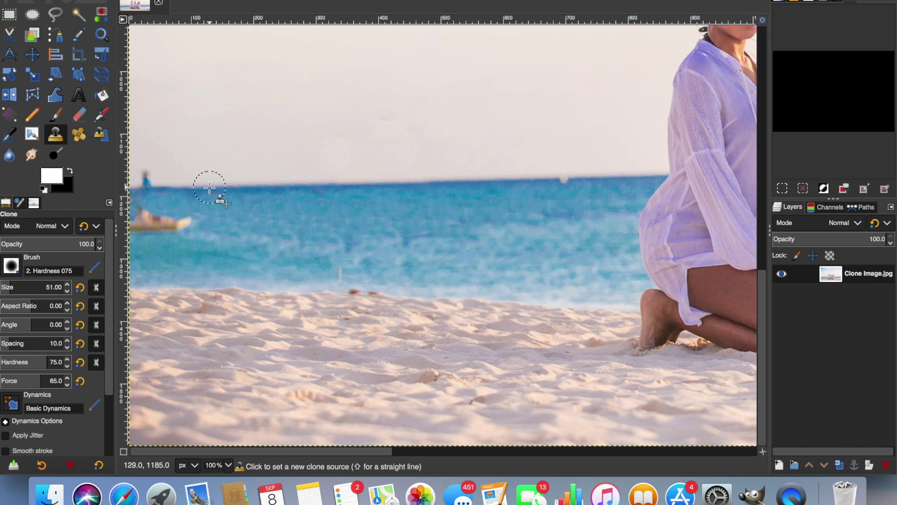
pyautogui.keyDown('super'); pyautogui.click(207, 186); pyautogui.keyUp('super')
pyautogui.moveTo(178, 181)
pyautogui.mouseDown()
pyautogui.moveTo(182, 224)
pyautogui.moveTo(228, 226)
pyautogui.moveTo(201, 220)
pyautogui.mouseUp()
pyautogui.press('-')
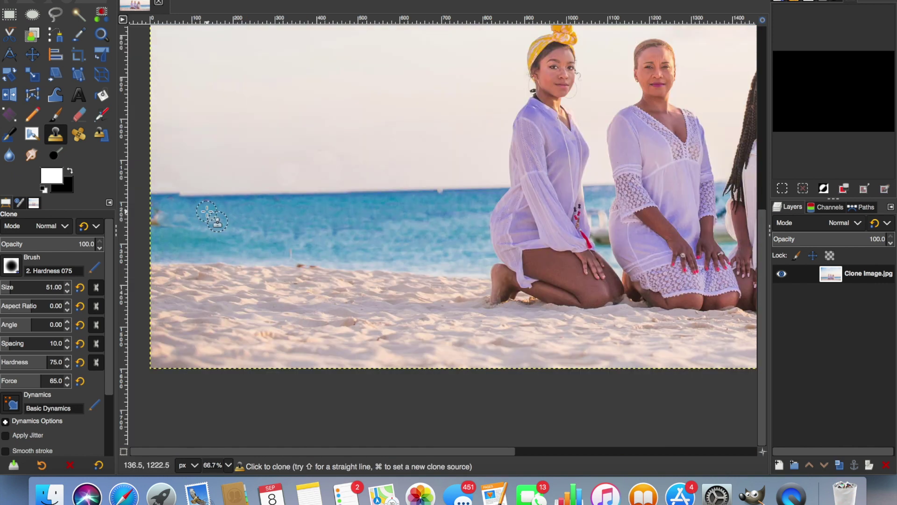
pyautogui.keyDown('super'); pyautogui.click(198, 211); pyautogui.keyUp('super')
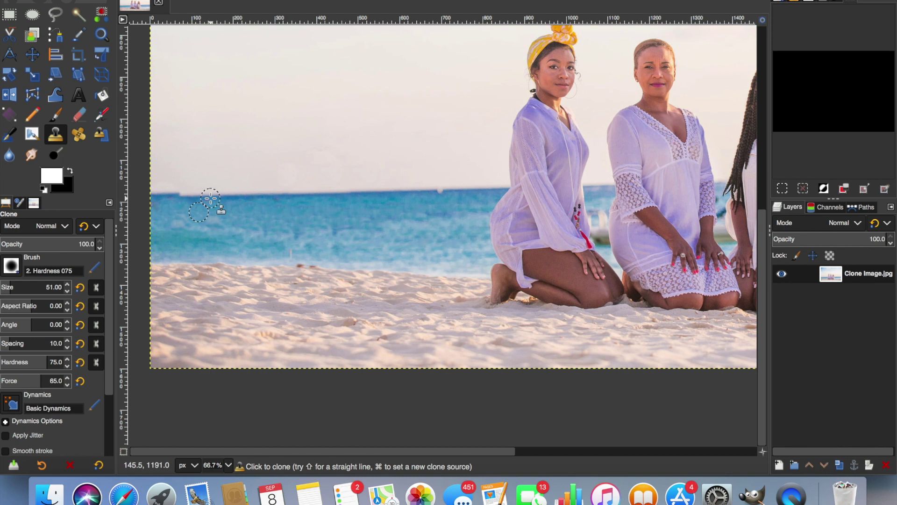
pyautogui.press('+')
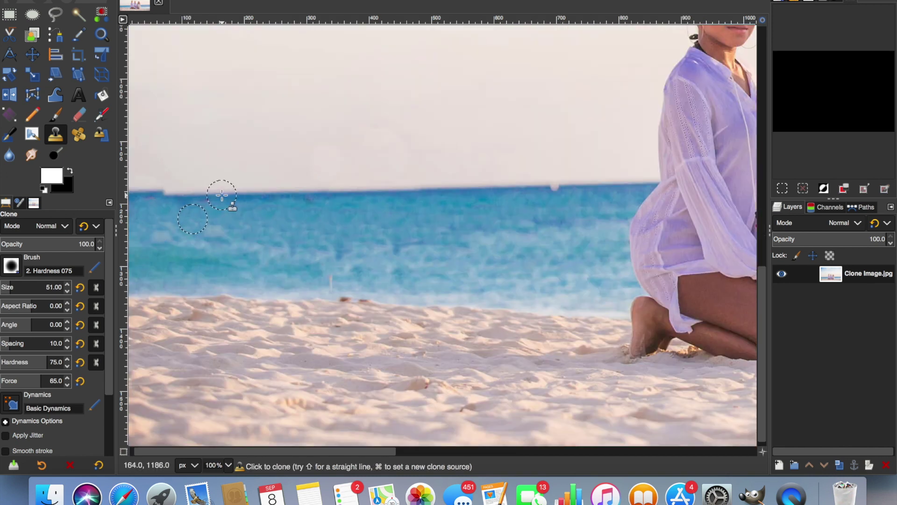
pyautogui.keyDown('super'); pyautogui.click(222, 194); pyautogui.keyUp('super')
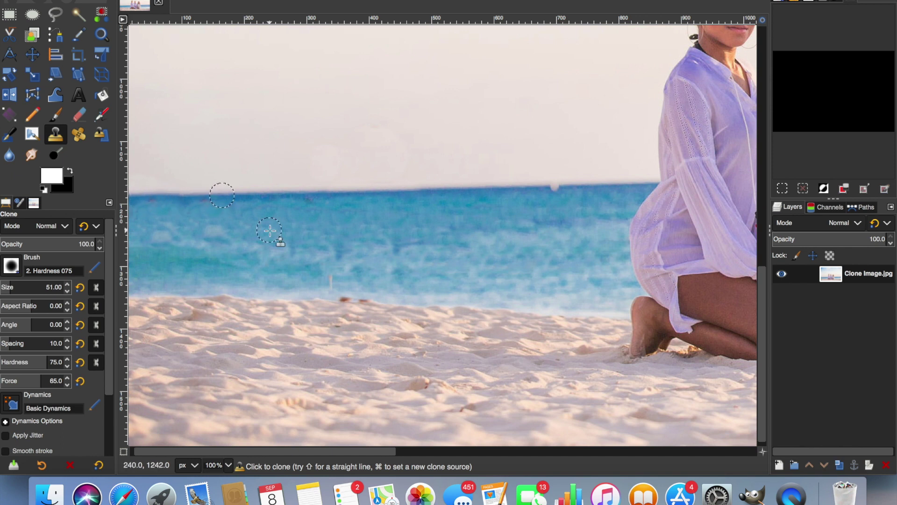
pyautogui.press('-')
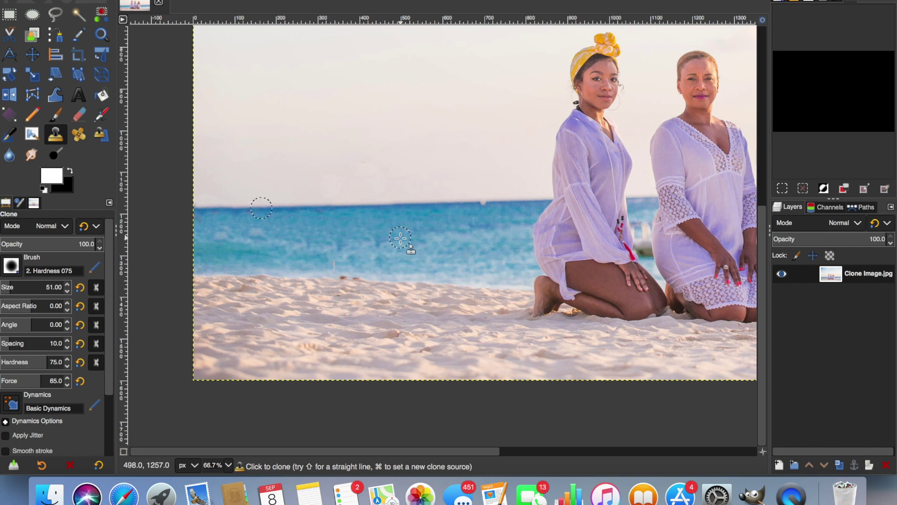
# - Clone clean sand over the red specks on the shoreline
pyautogui.scroll(3, 400, 238)
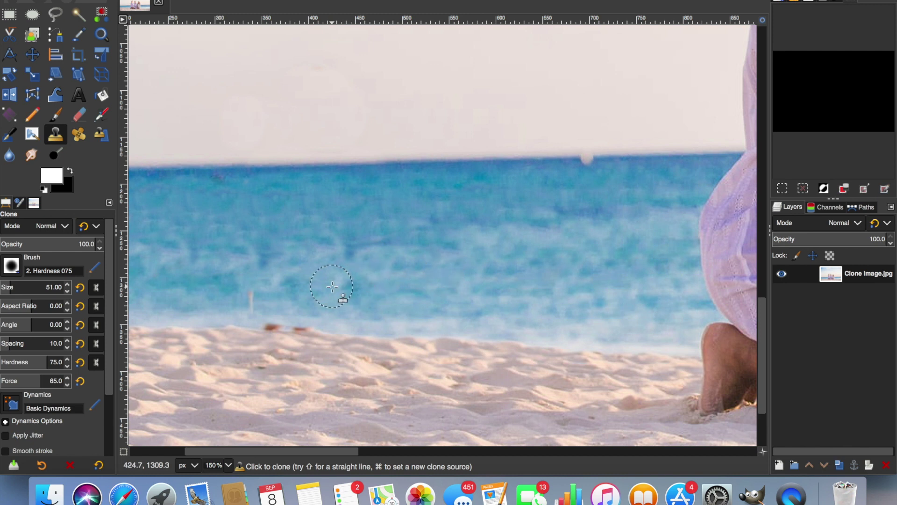
pyautogui.keyDown('super'); pyautogui.click(372, 329); pyautogui.keyUp('super')
pyautogui.moveTo(315, 330); pyautogui.dragTo(277, 325)
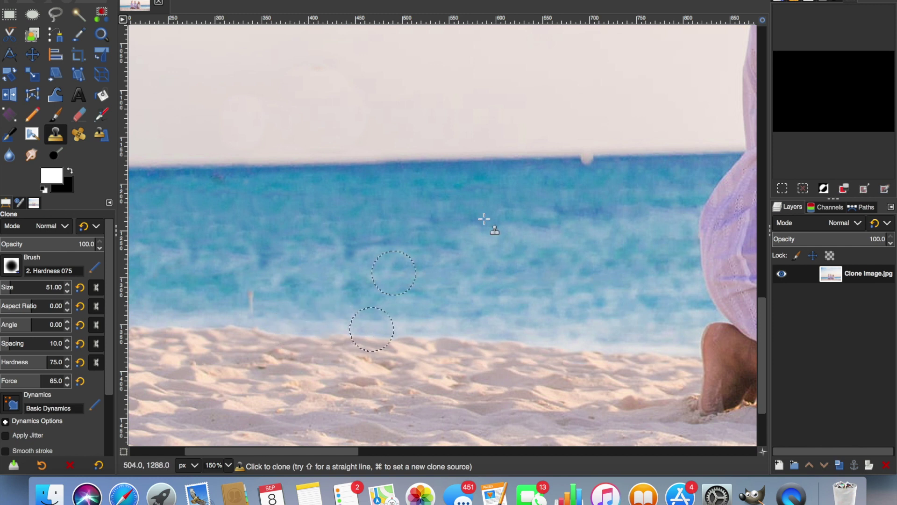
# - Cover the pinkish horizon blob with water and blend the sea texture near the shore
pyautogui.keyDown('super'); pyautogui.click(650, 161); pyautogui.keyUp('super')
pyautogui.moveTo(600, 159); pyautogui.dragTo(563, 156)
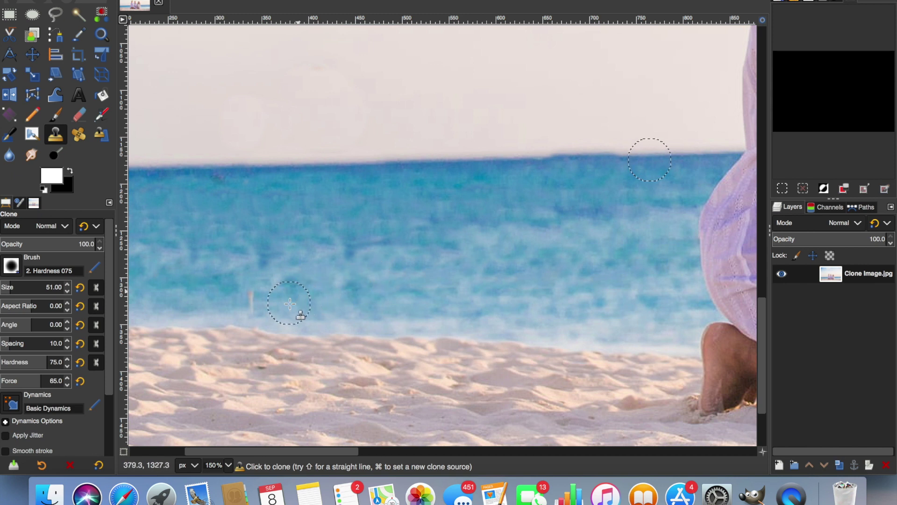
pyautogui.press('super')
pyautogui.keyDown('super'); pyautogui.click(306, 300); pyautogui.keyUp('super')
pyautogui.moveTo(240, 298)
pyautogui.mouseDown()
pyautogui.moveTo(271, 310)
pyautogui.moveTo(244, 304)
pyautogui.moveTo(258, 293)
pyautogui.mouseUp()
pyautogui.press('shift+super+j')
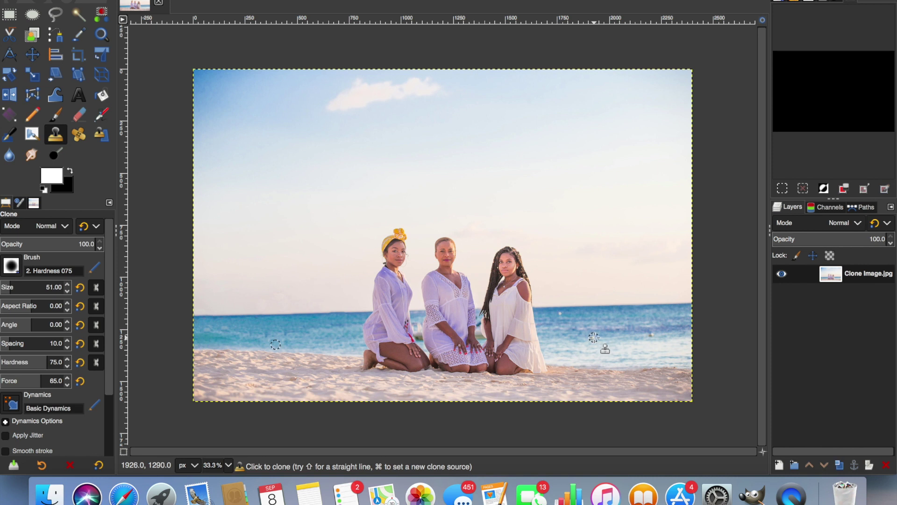
# - Sample the buoy in the right-hand sea and stamp a copy into the water left of the women
pyautogui.press('super')
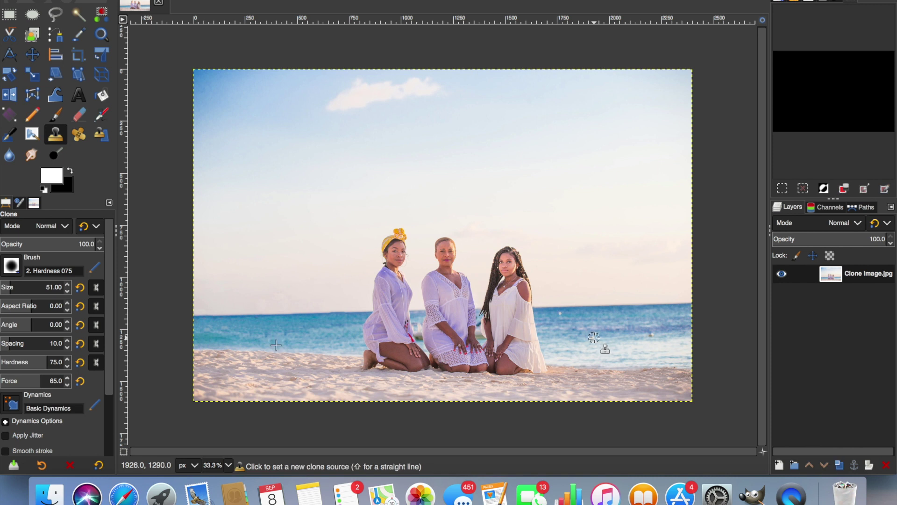
pyautogui.keyDown('super'); pyautogui.click(593, 337); pyautogui.keyUp('super')
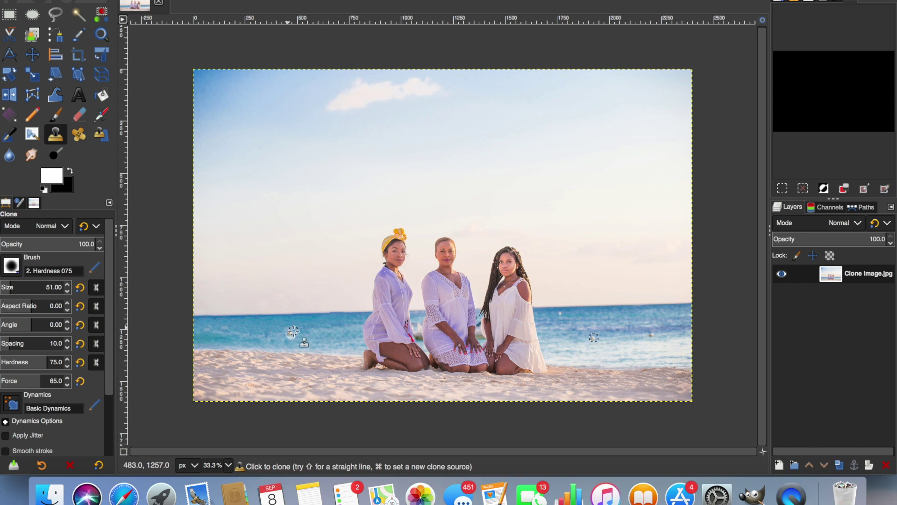
pyautogui.scroll(5, 293, 331)
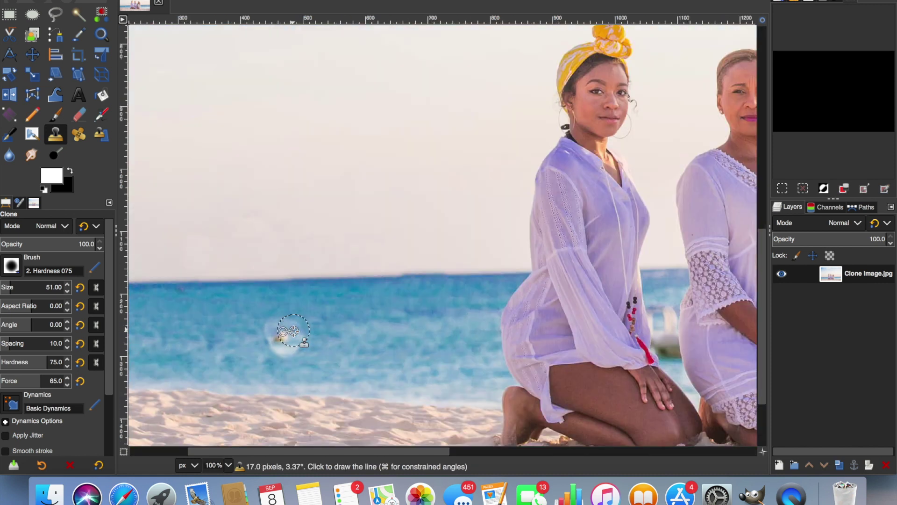
# - Clone surrounding water over the copied buoy's white halo and wake
pyautogui.scroll(1, 293, 331)
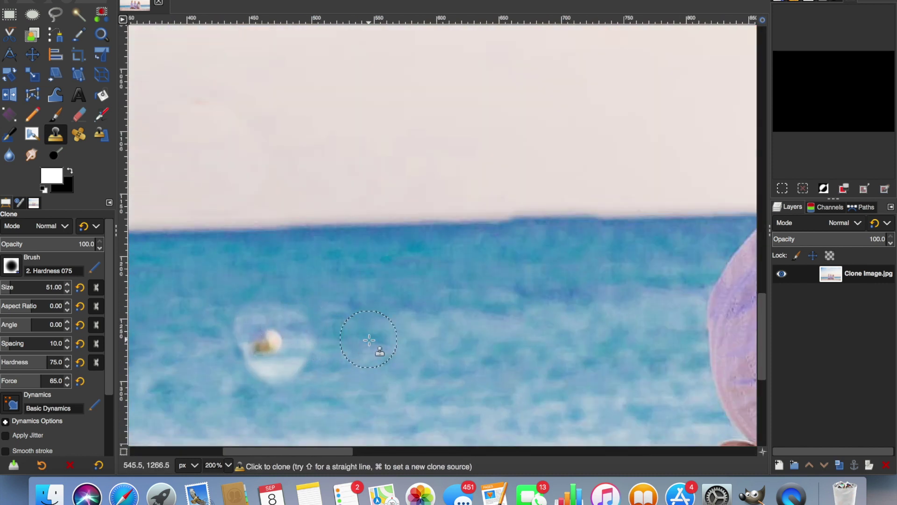
pyautogui.keyDown('super'); pyautogui.click(391, 335); pyautogui.keyUp('super')
pyautogui.click(319, 330)
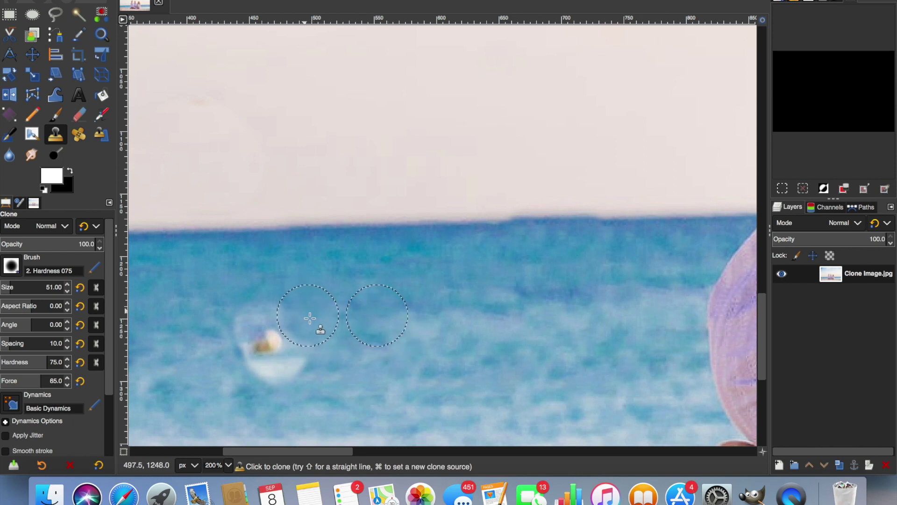
pyautogui.moveTo(318, 348)
pyautogui.mouseDown()
pyautogui.moveTo(280, 387)
pyautogui.moveTo(233, 380)
pyautogui.moveTo(229, 327)
pyautogui.moveTo(241, 306)
pyautogui.moveTo(231, 318)
pyautogui.moveTo(283, 312)
pyautogui.moveTo(230, 343)
pyautogui.moveTo(255, 352)
pyautogui.moveTo(226, 355)
pyautogui.moveTo(239, 344)
pyautogui.moveTo(248, 346)
pyautogui.moveTo(231, 344)
pyautogui.moveTo(244, 359)
pyautogui.moveTo(224, 351)
pyautogui.moveTo(275, 363)
pyautogui.mouseUp()
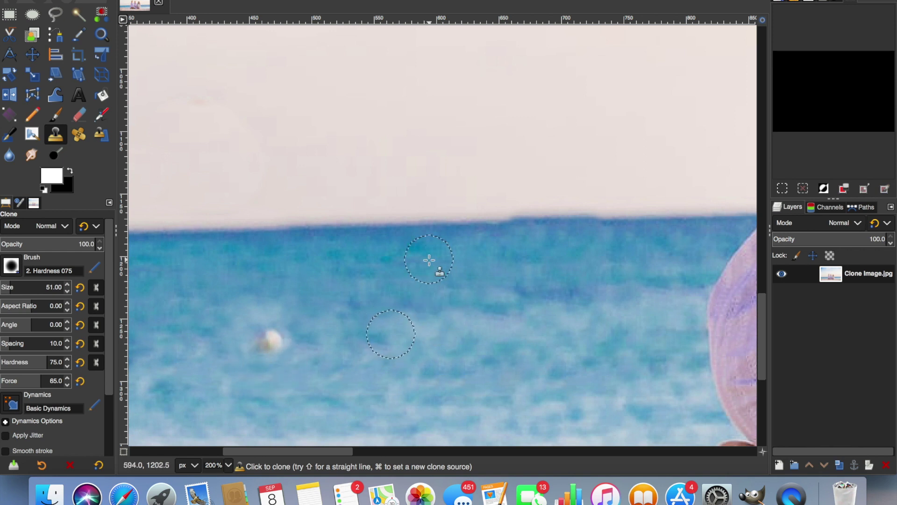
pyautogui.scroll(-4, 429, 259)
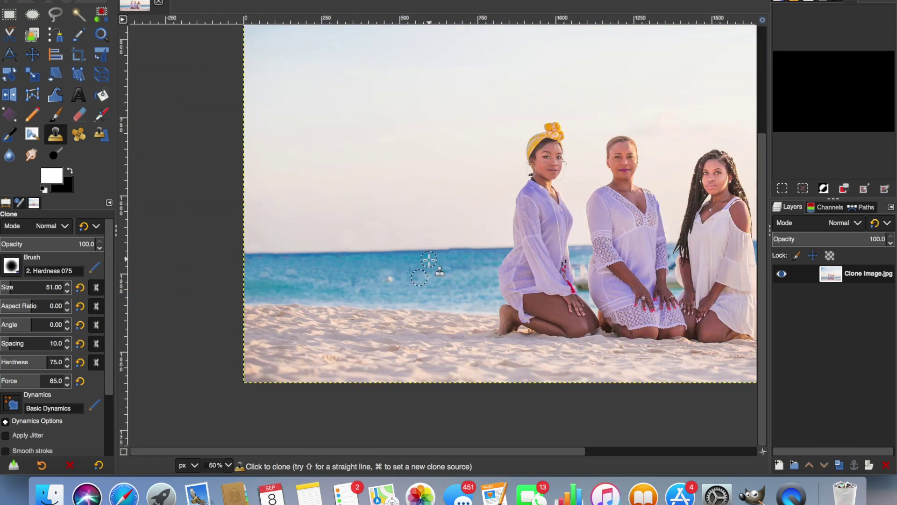
pyautogui.scroll(-1, 429, 260)
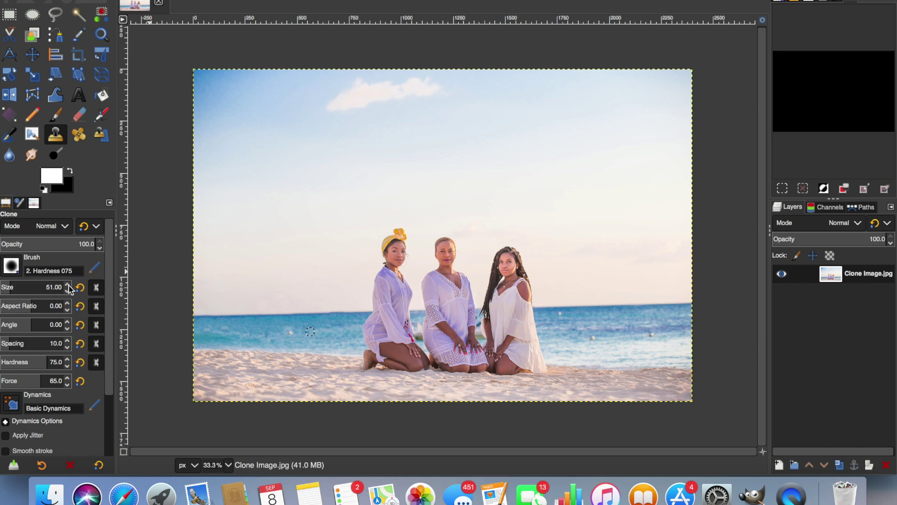
pyautogui.click(12, 269)
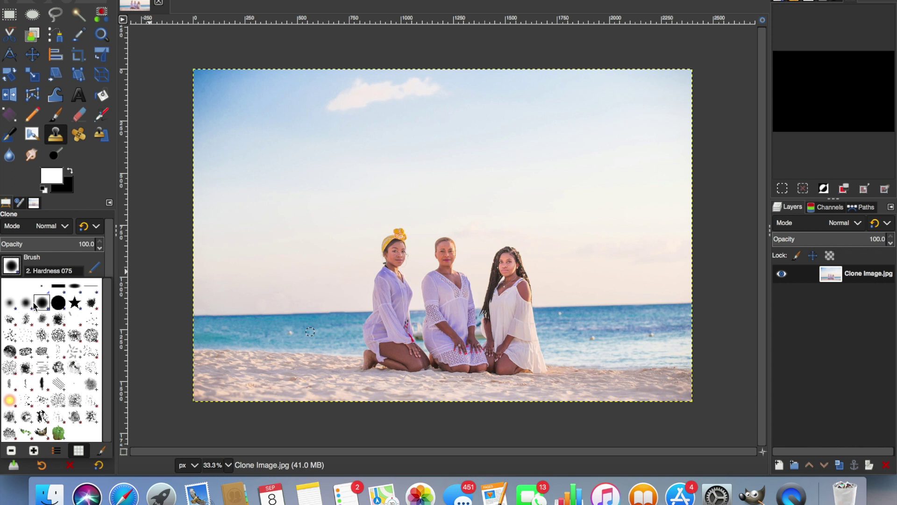
pyautogui.click(176, 242)
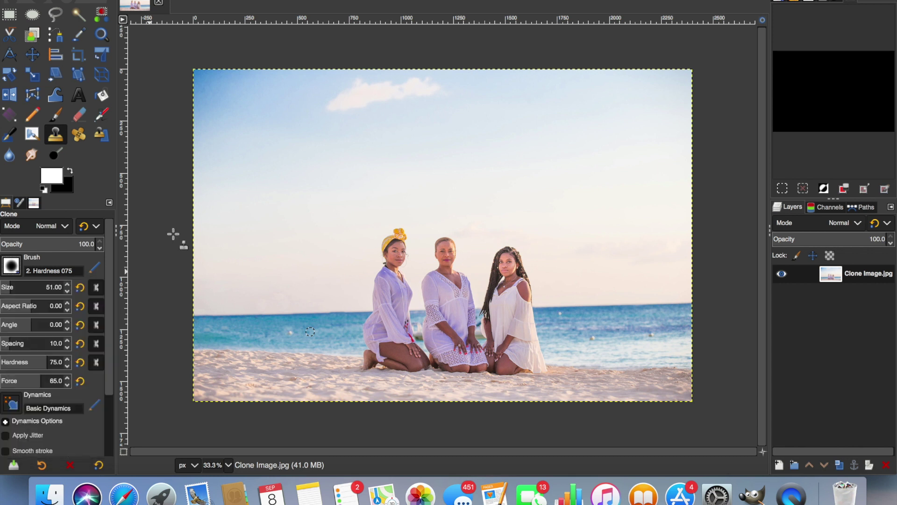